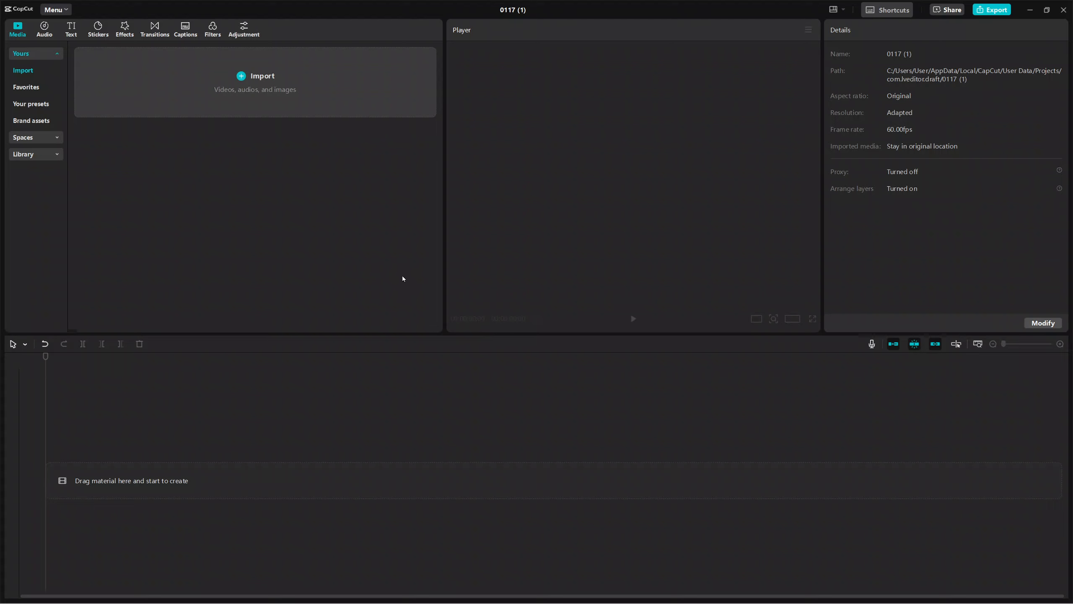
Step: Import the video 206779_medium from the CapCut folder in Downloads into the project media
left_click(250, 81)
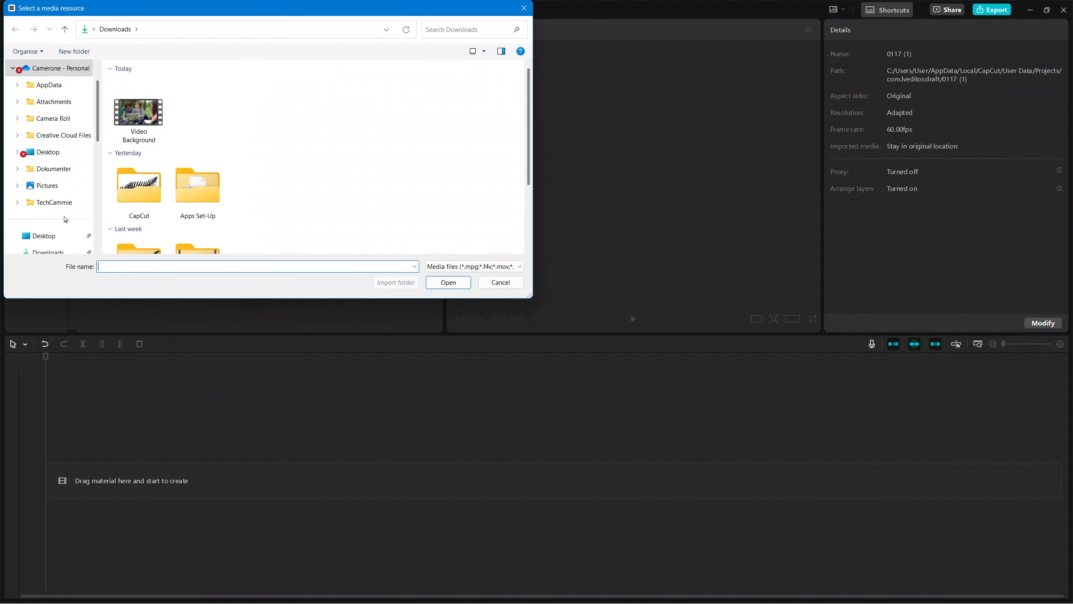
scroll(63, 207, "down", 2)
left_click(59, 151)
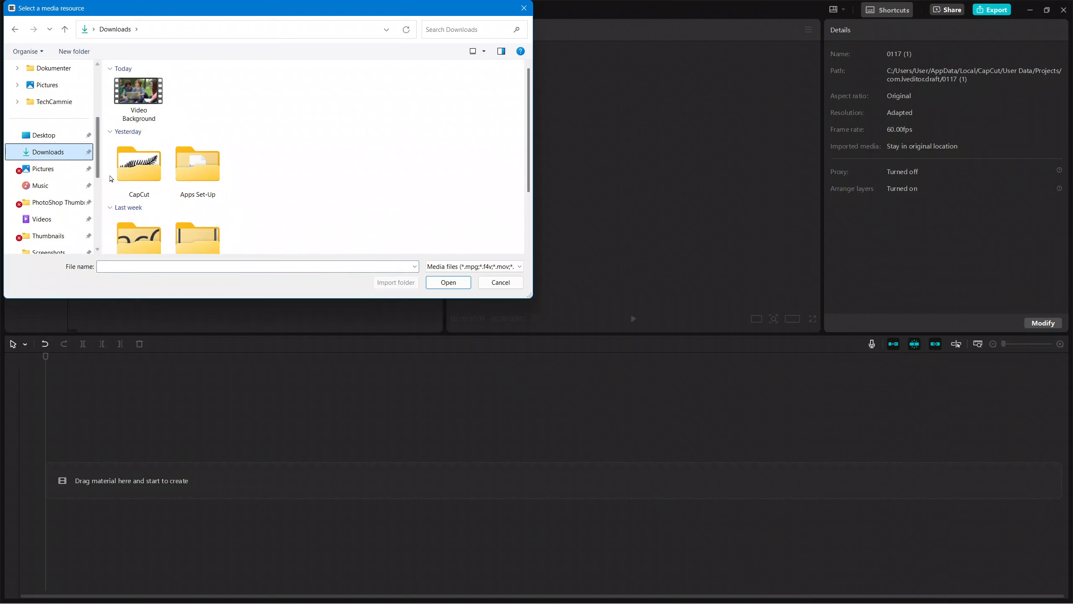
double_click(141, 170)
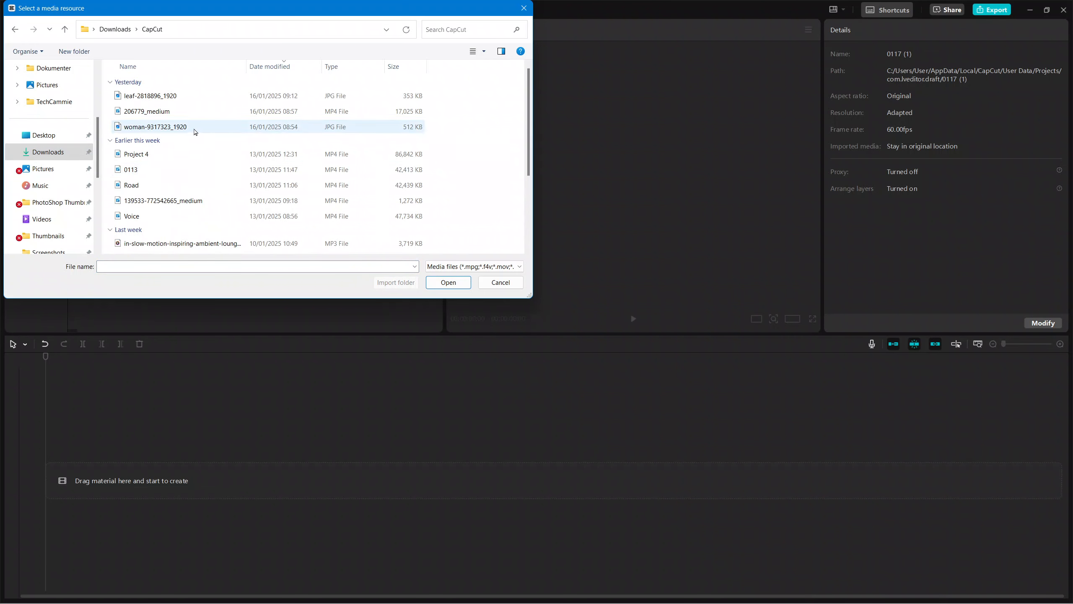
scroll(206, 203, "down", 3)
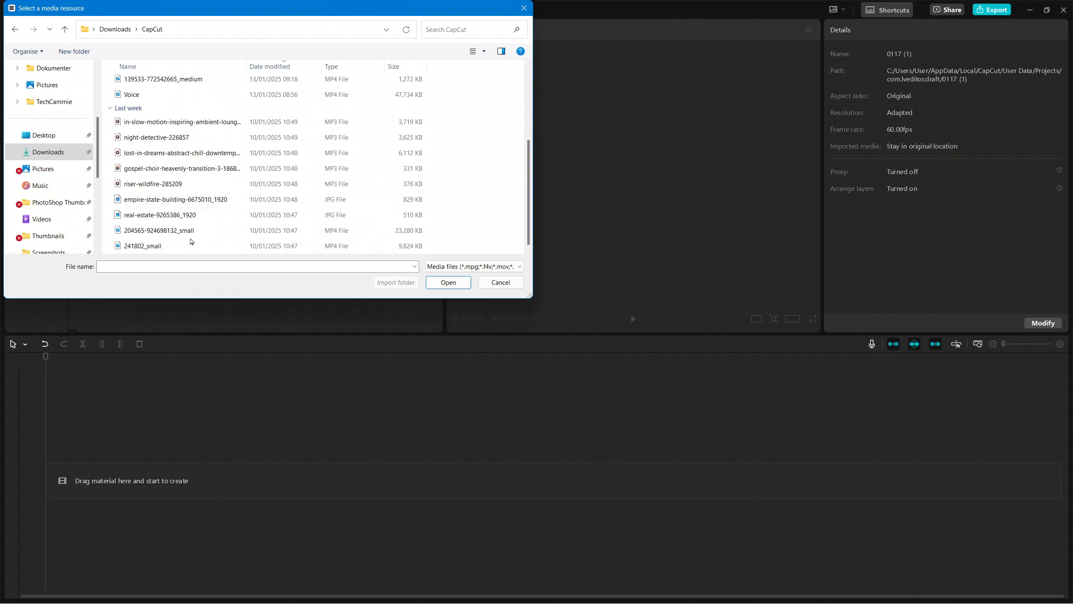
scroll(226, 127, "up", 3)
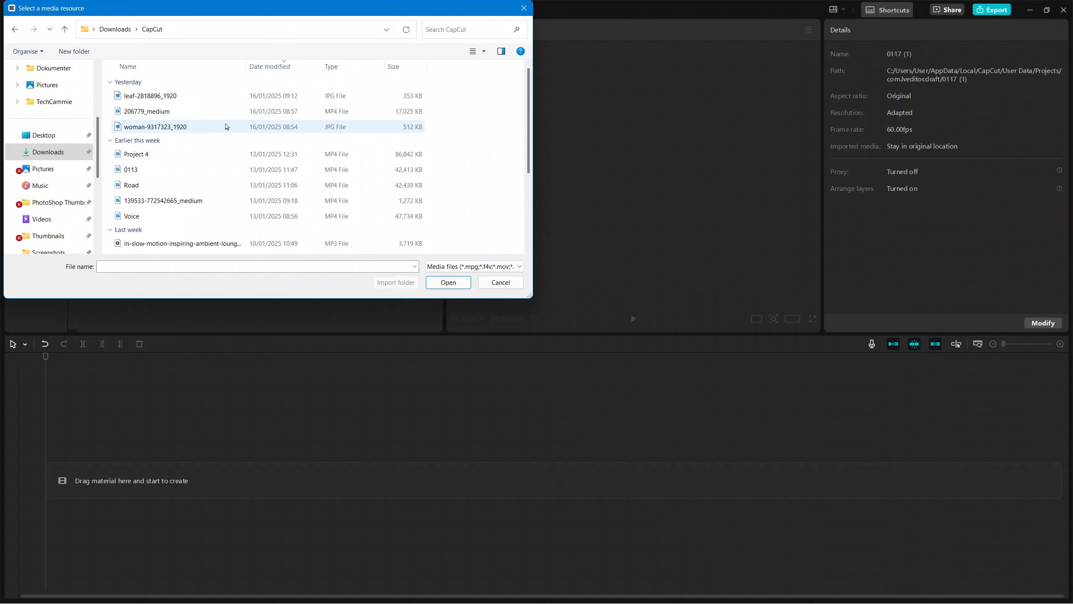
left_click(230, 112)
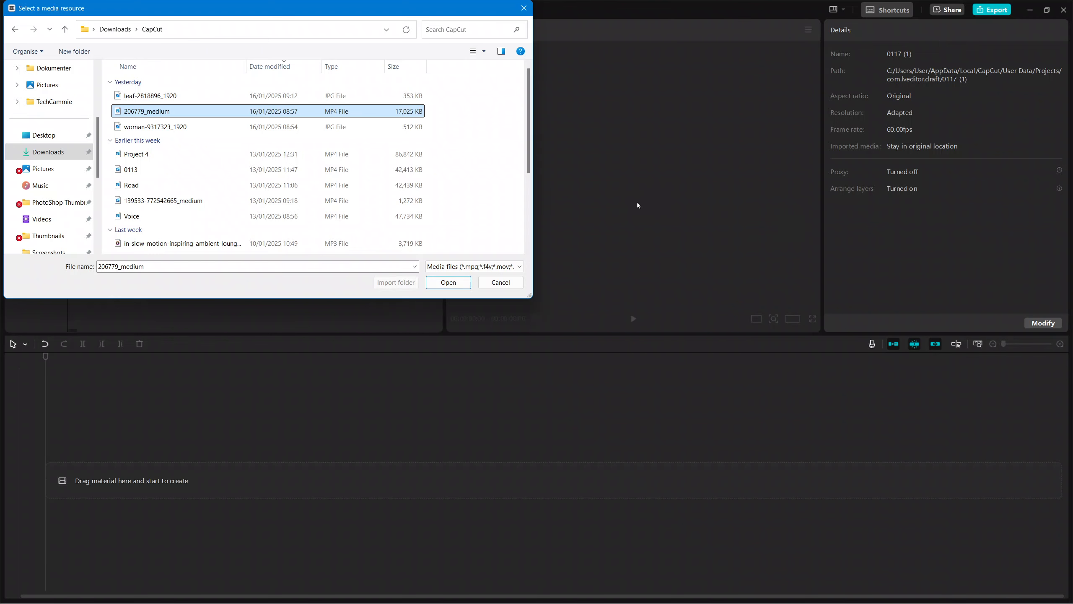
left_click(466, 282)
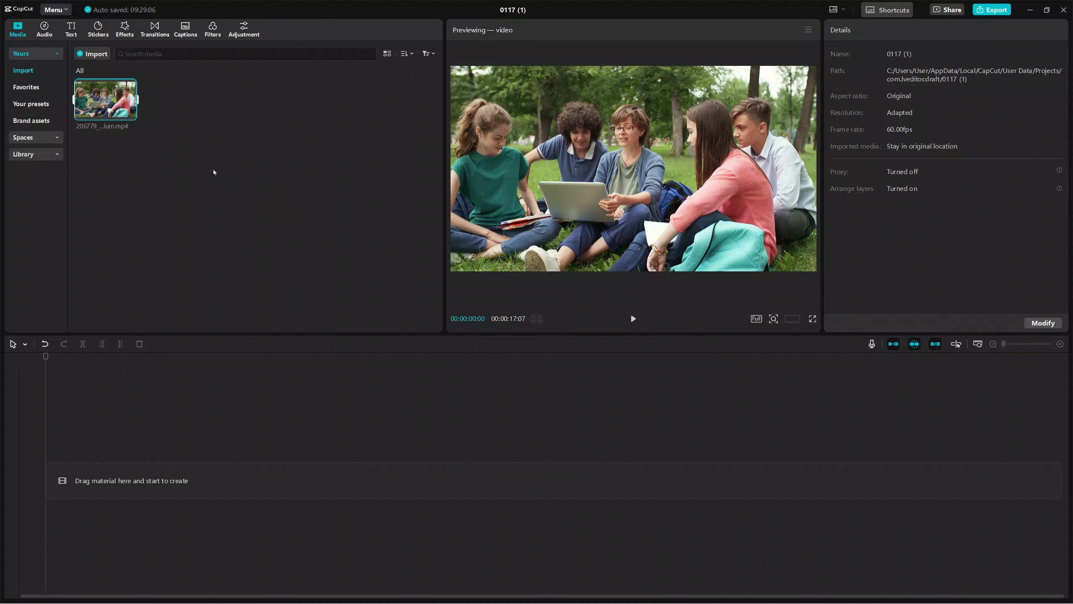
Step: Place the imported 206779_medium clip at the start of the main timeline track and select it
mouse_move(106, 99)
left_click_drag(126, 110, 102, 478)
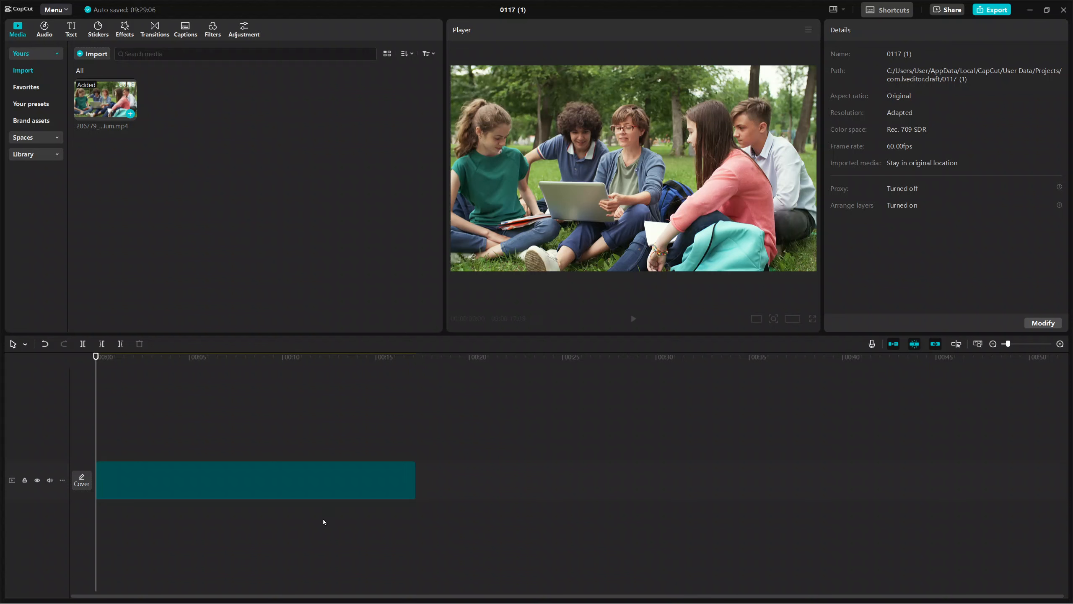
left_click(371, 472)
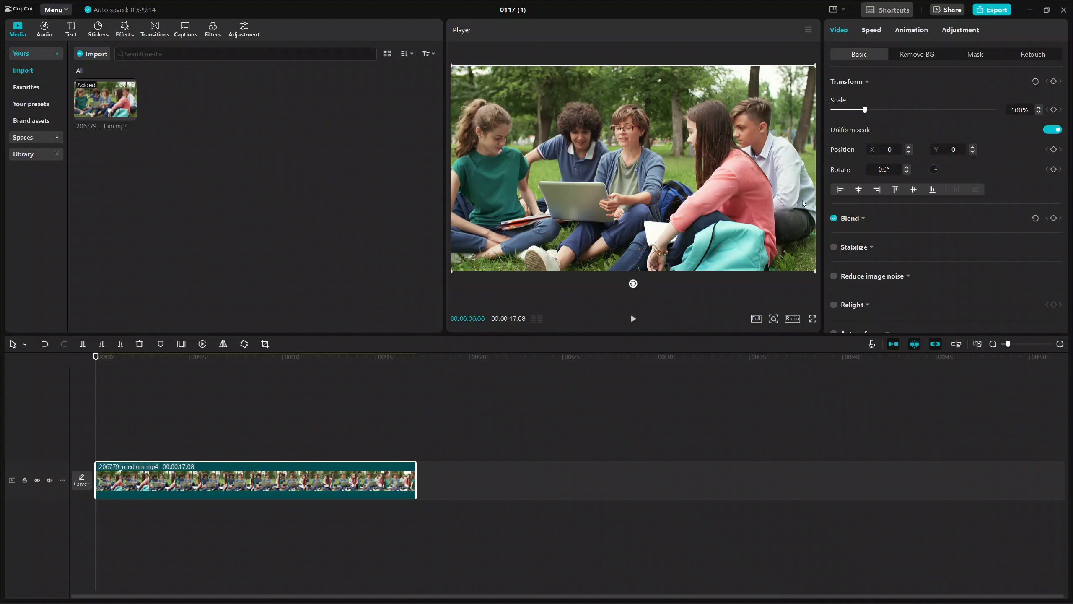
Step: Export the clip as a video named Video Foreground, keeping the default export settings, and close the sharing window
left_click(991, 9)
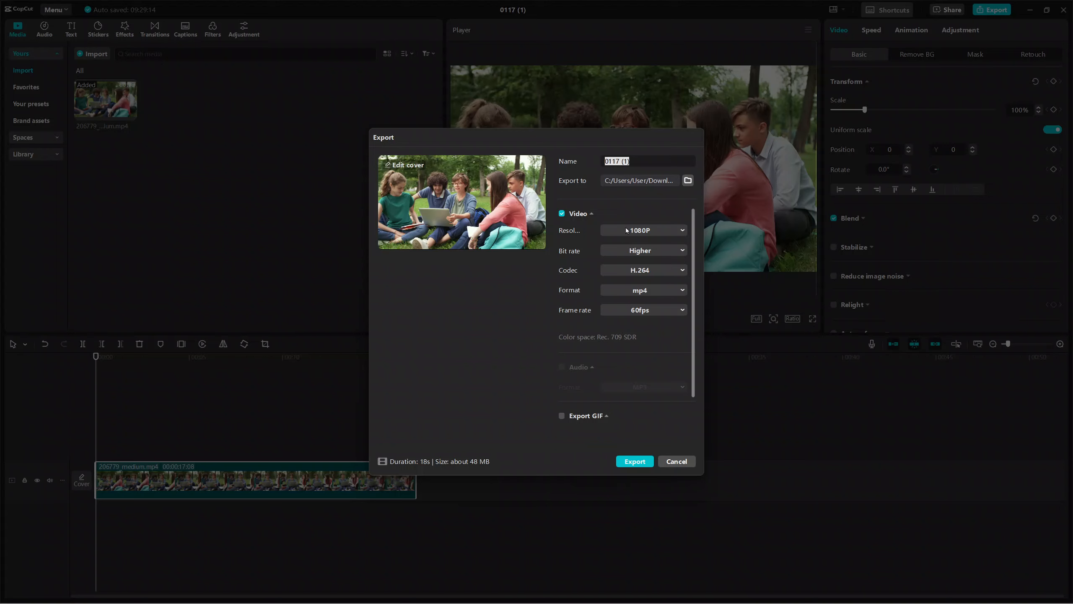
key("BackSpace")
type("Video")
type("Foreground")
left_click(638, 460)
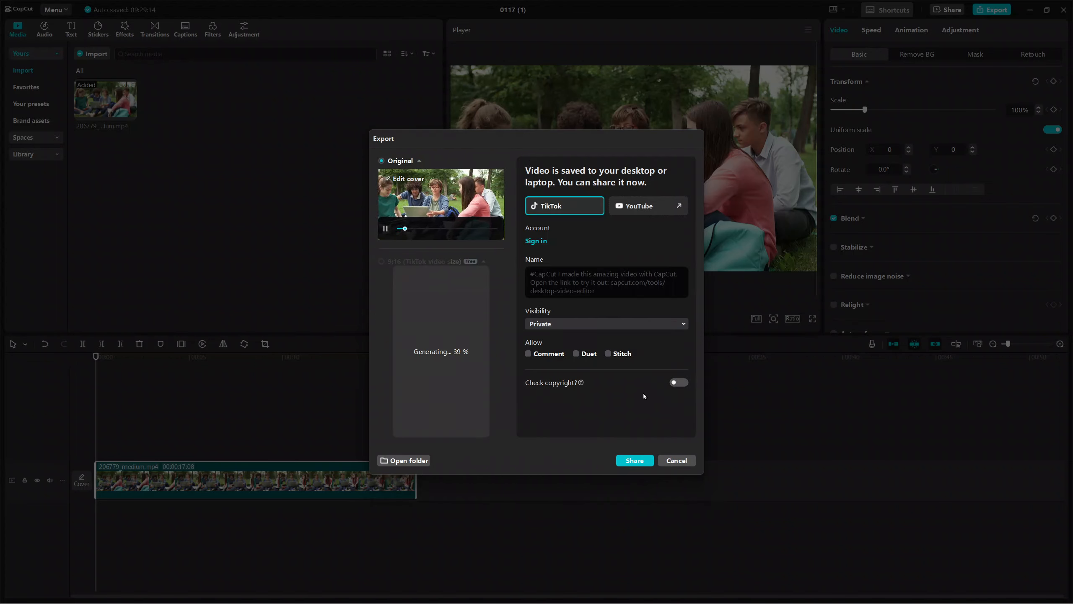
left_click(681, 460)
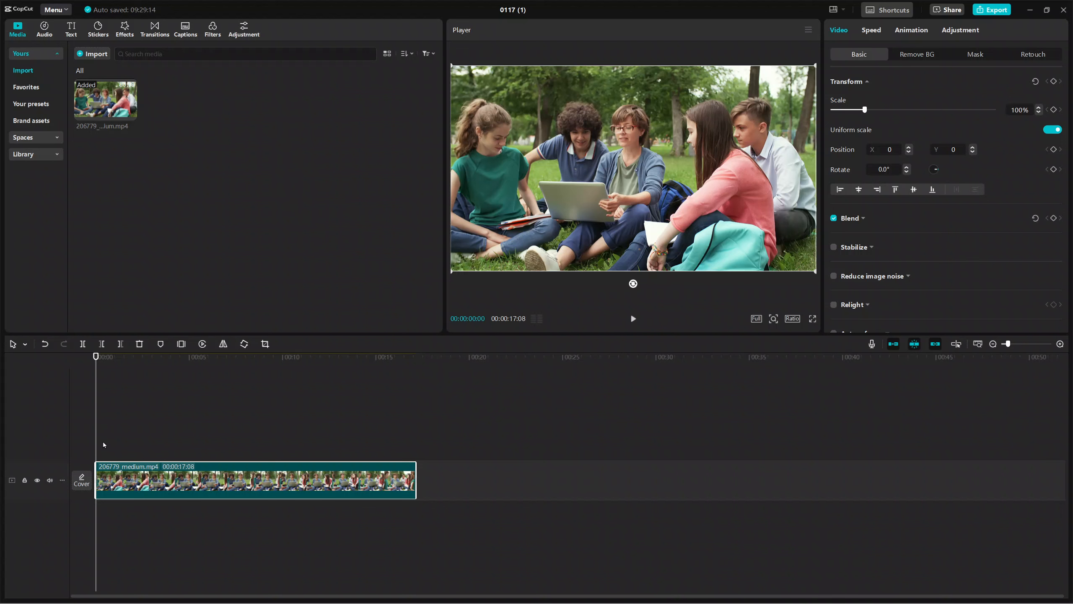
Step: Search the video effects for Blur and add the Blur effect with the silhouette thumbnail at the start of the timeline
mouse_move(97, 438)
left_mouse_down()
mouse_move(458, 438)
mouse_move(89, 442)
left_mouse_up()
left_click_drag(91, 439, 322, 443)
left_click(90, 466)
left_click(124, 29)
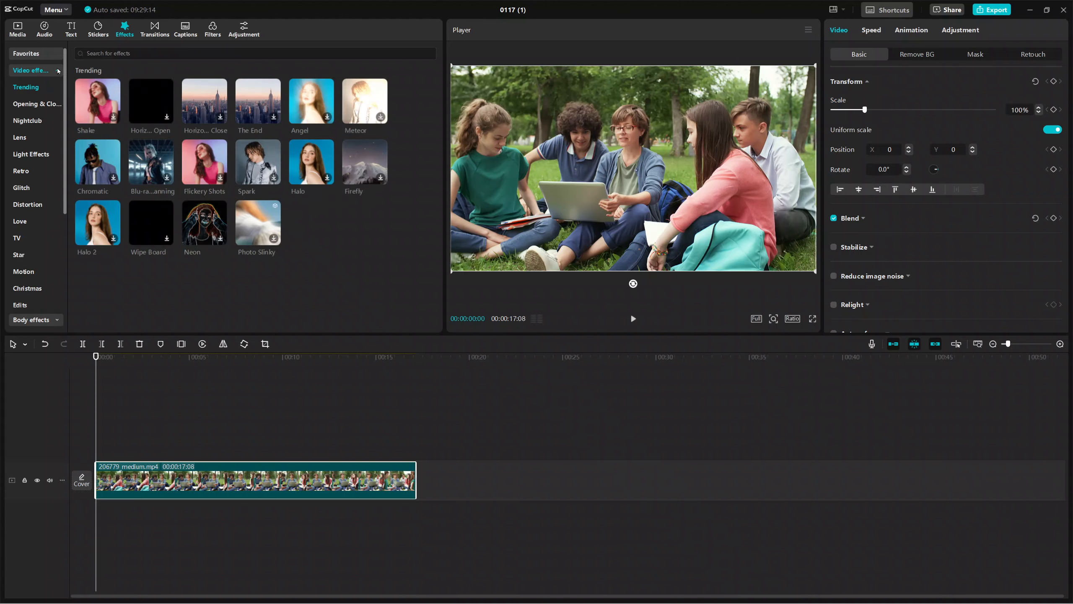
left_click(34, 71)
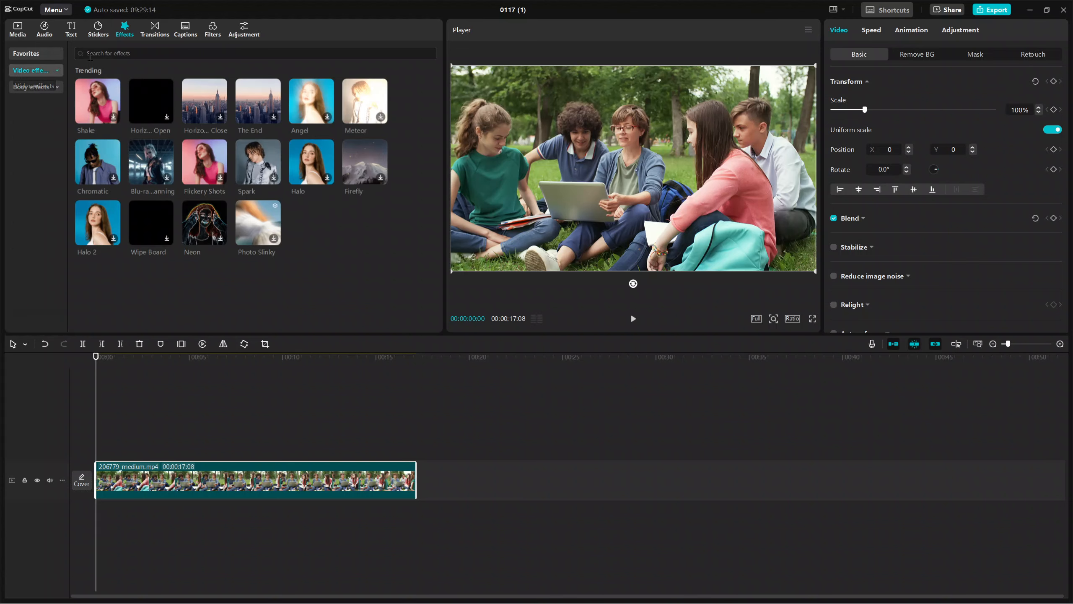
left_click(115, 53)
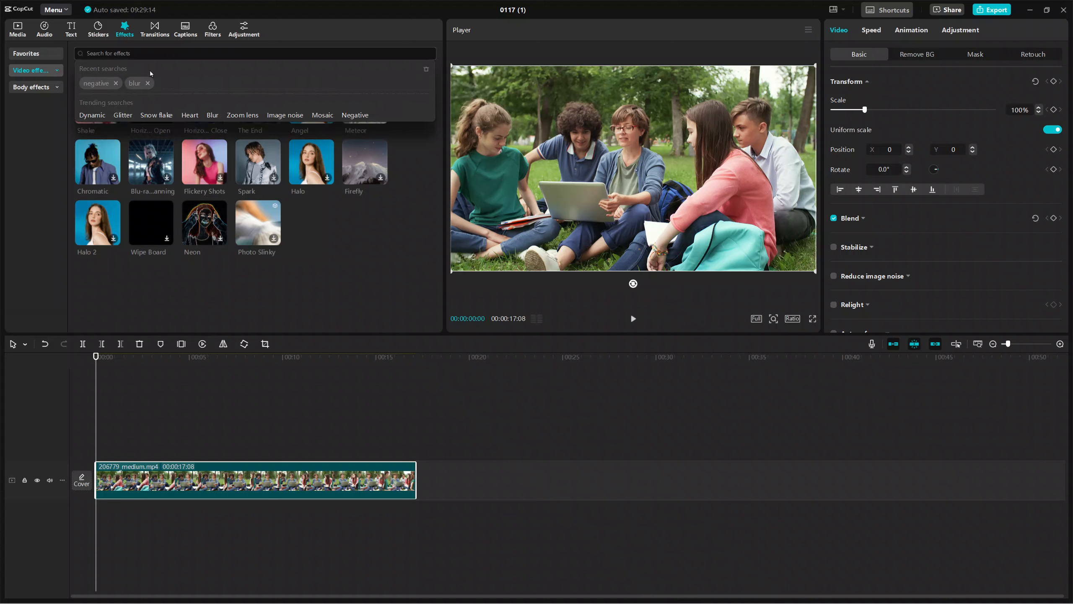
type("Blur")
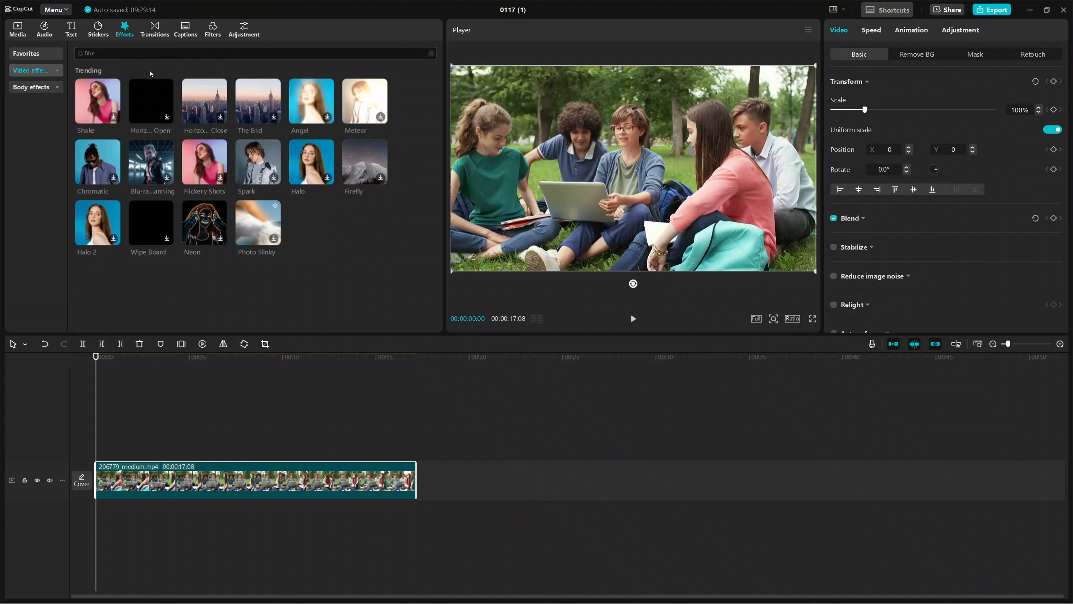
key("Return")
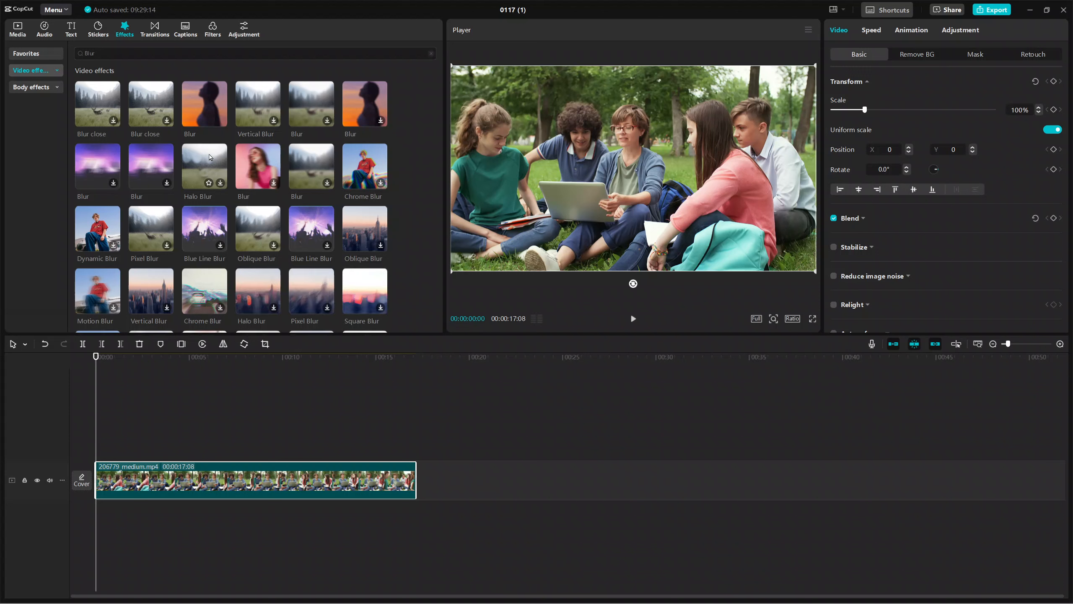
mouse_move(201, 102)
mouse_move(380, 249)
left_click(220, 121)
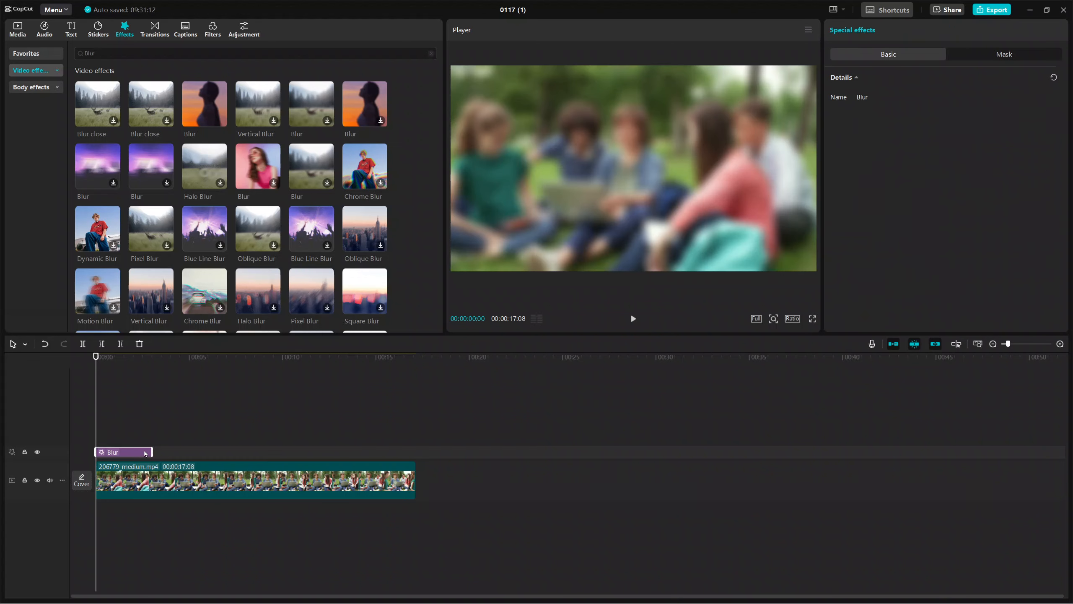
Step: Extend the Blur effect to the end of the clip, preview it briefly and return the playhead to the start
left_click_drag(152, 453, 173, 452)
left_click_drag(261, 453, 416, 452)
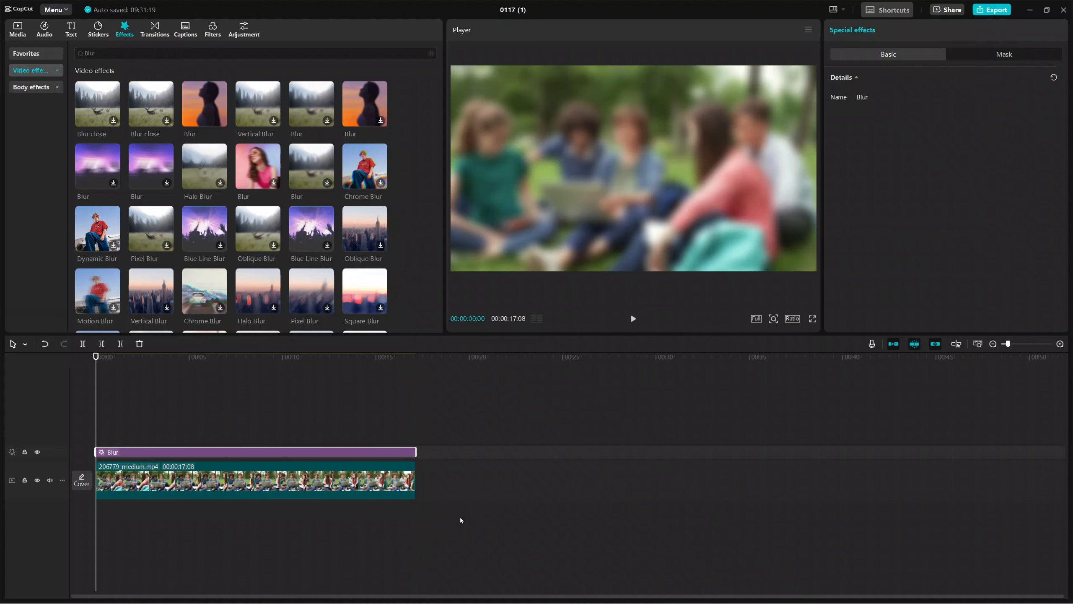
left_click(460, 520)
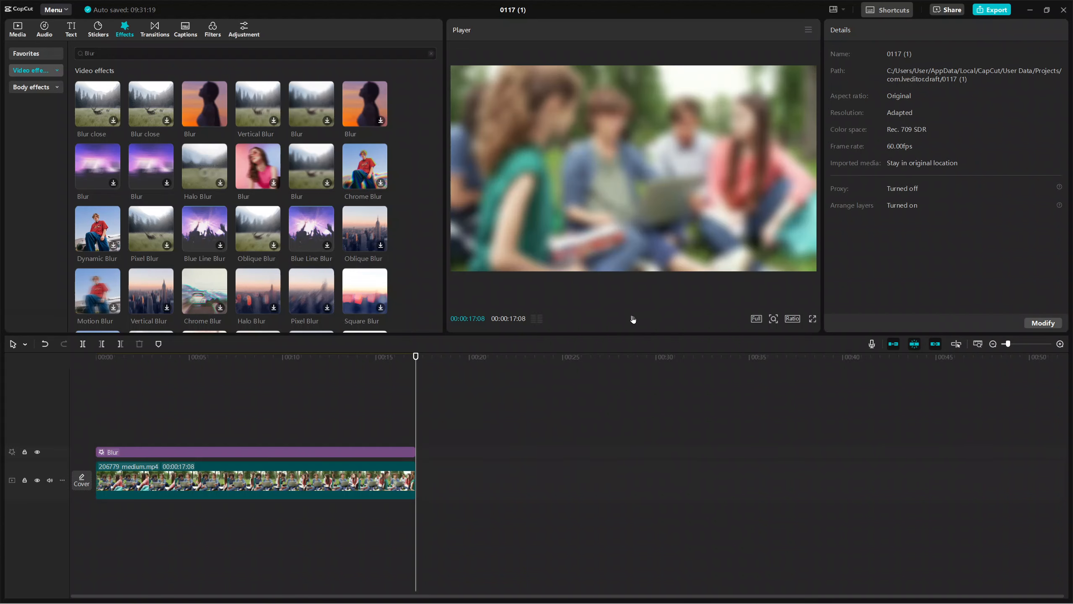
left_click(632, 319)
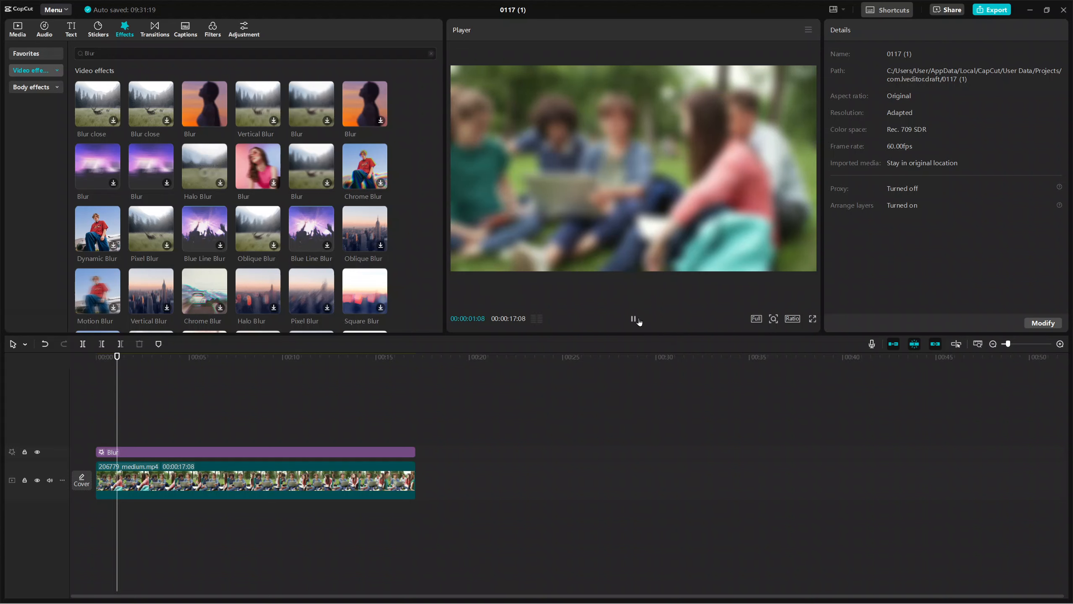
left_click(633, 319)
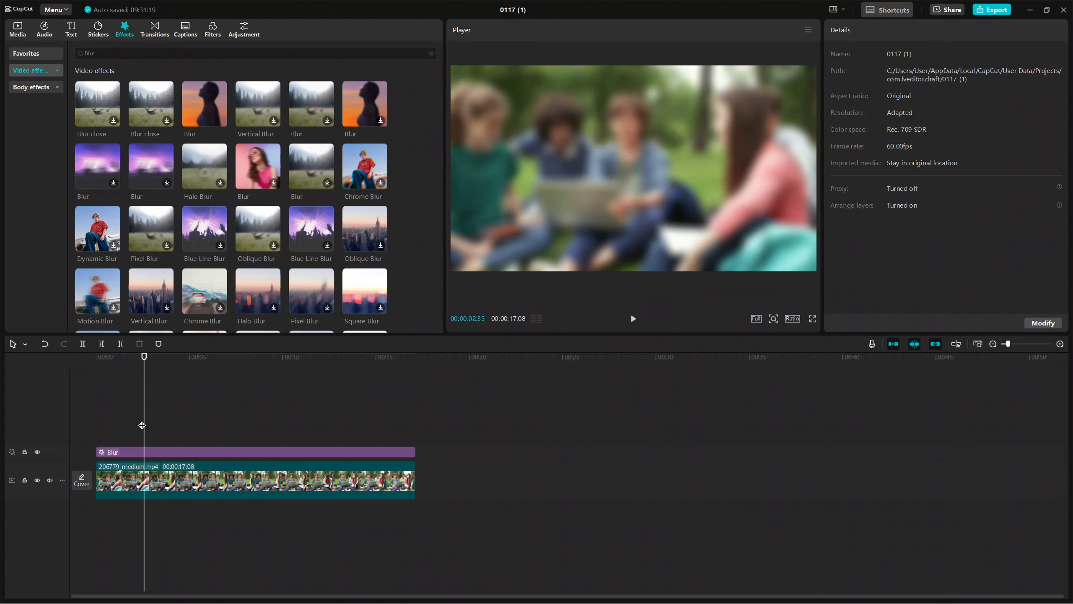
left_click_drag(144, 426, 95, 433)
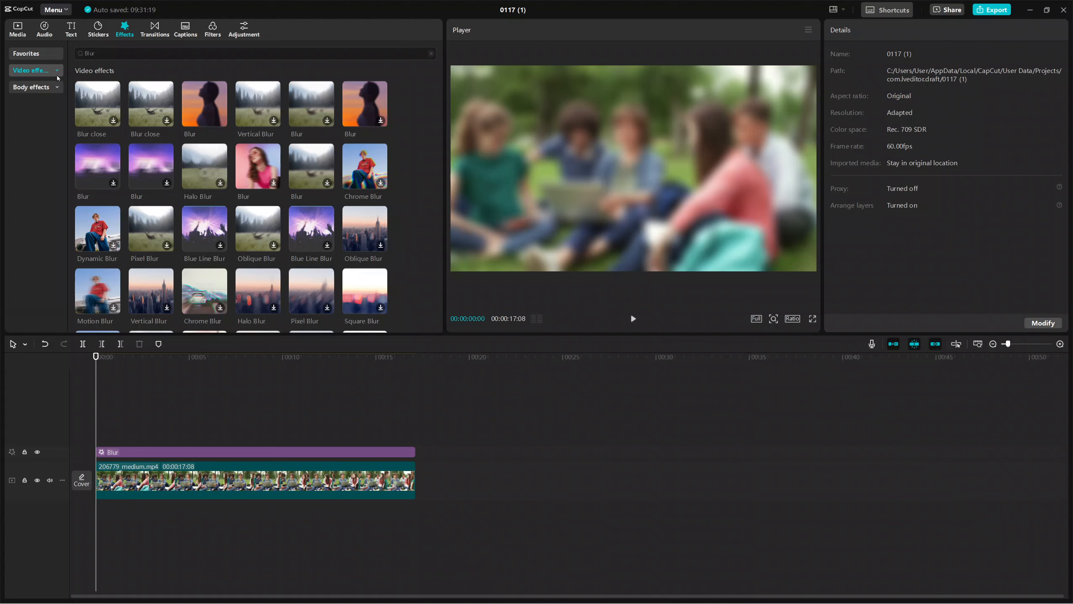
Step: Import the exported Video Foreground file from the Downloads folder into the project media
left_click(13, 30)
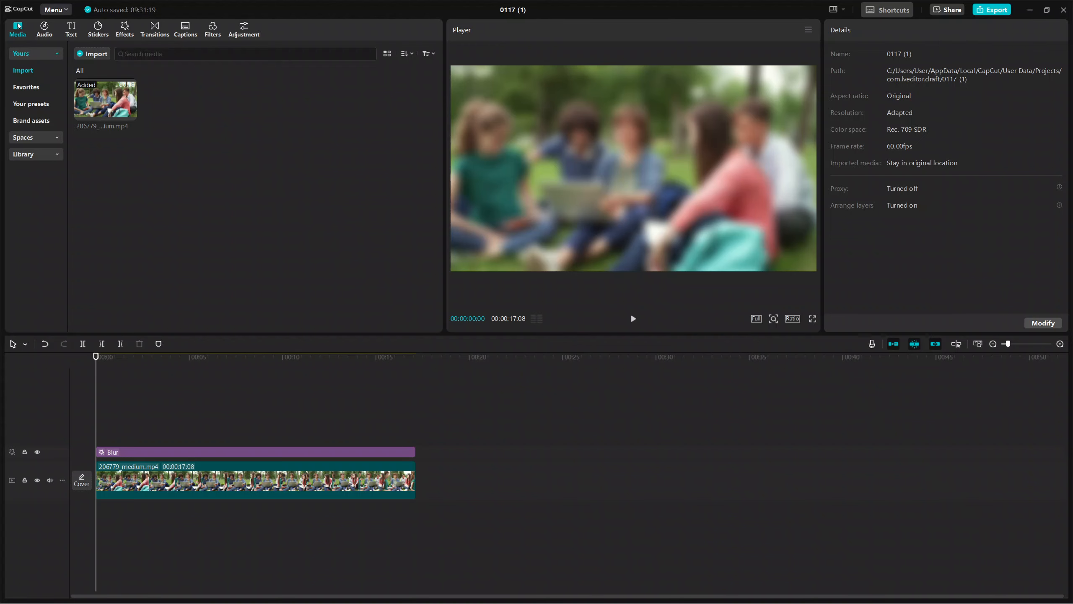
left_click(94, 54)
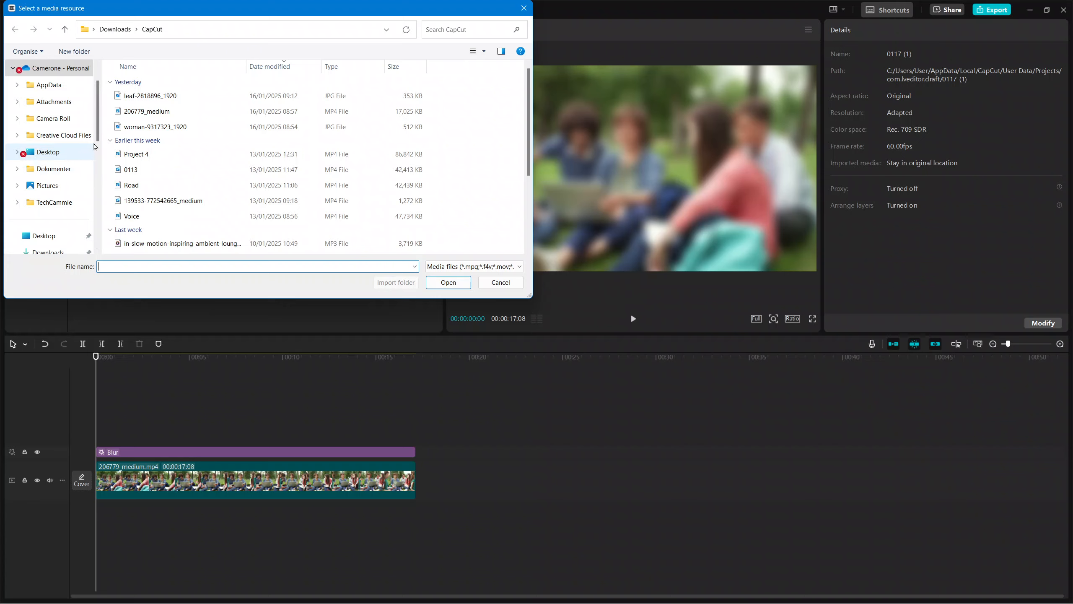
scroll(62, 177, "down", 1)
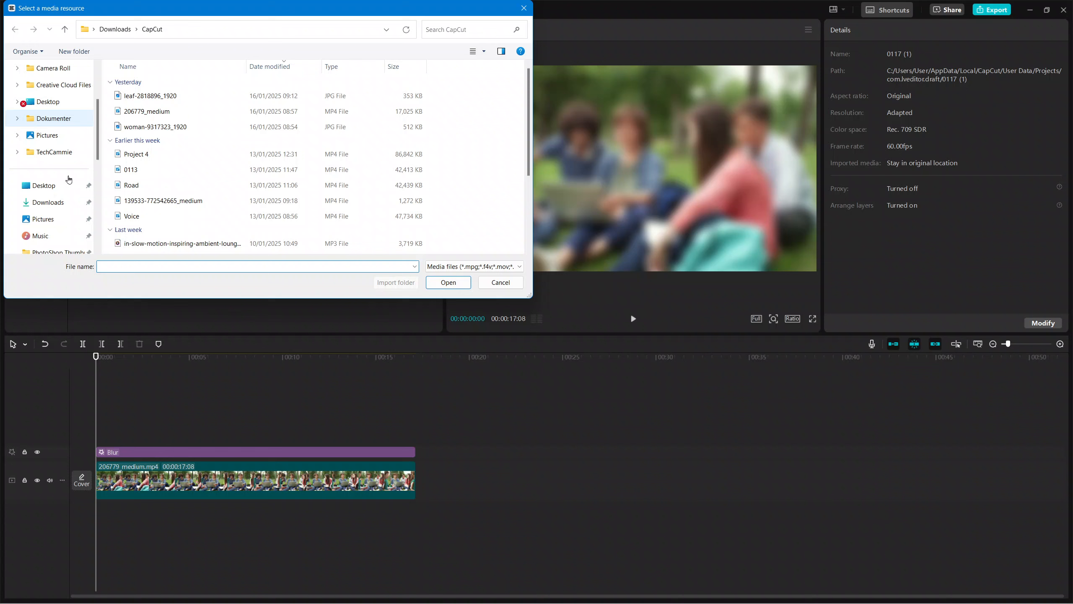
left_click(63, 202)
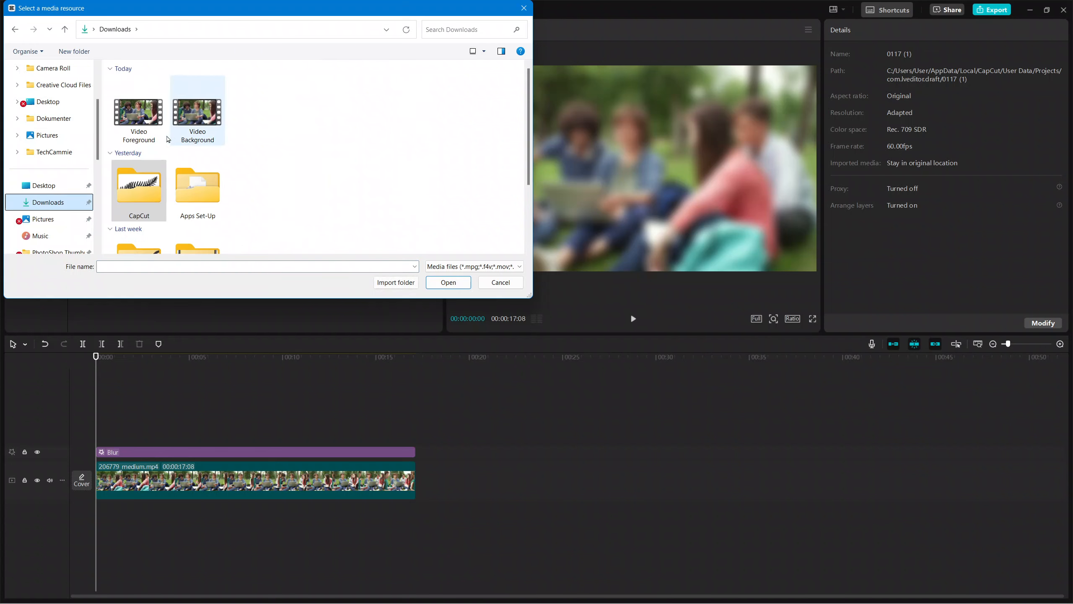
left_click(139, 109)
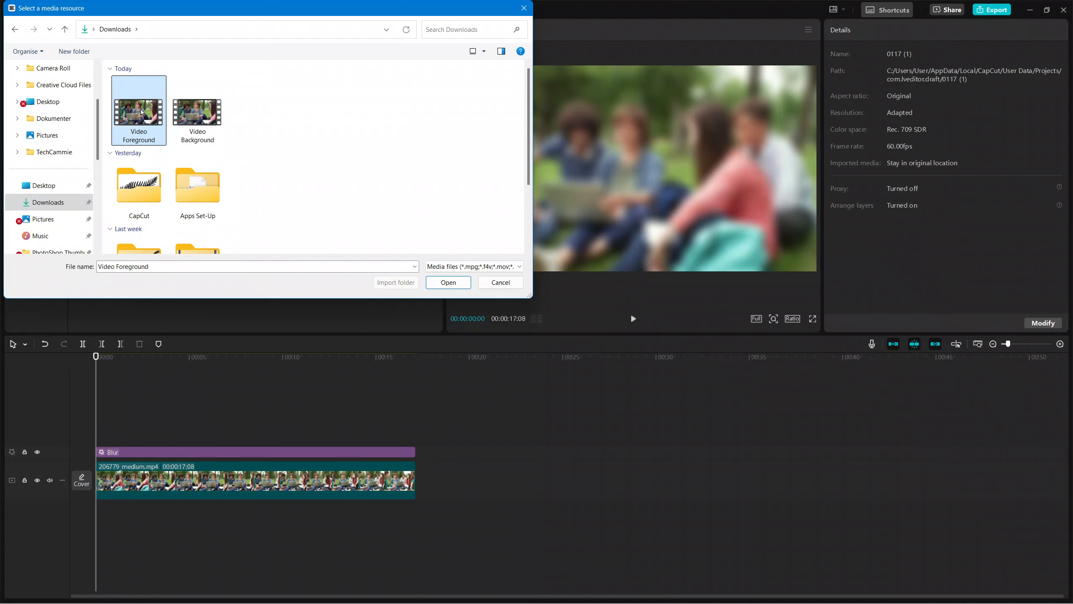
left_click(462, 284)
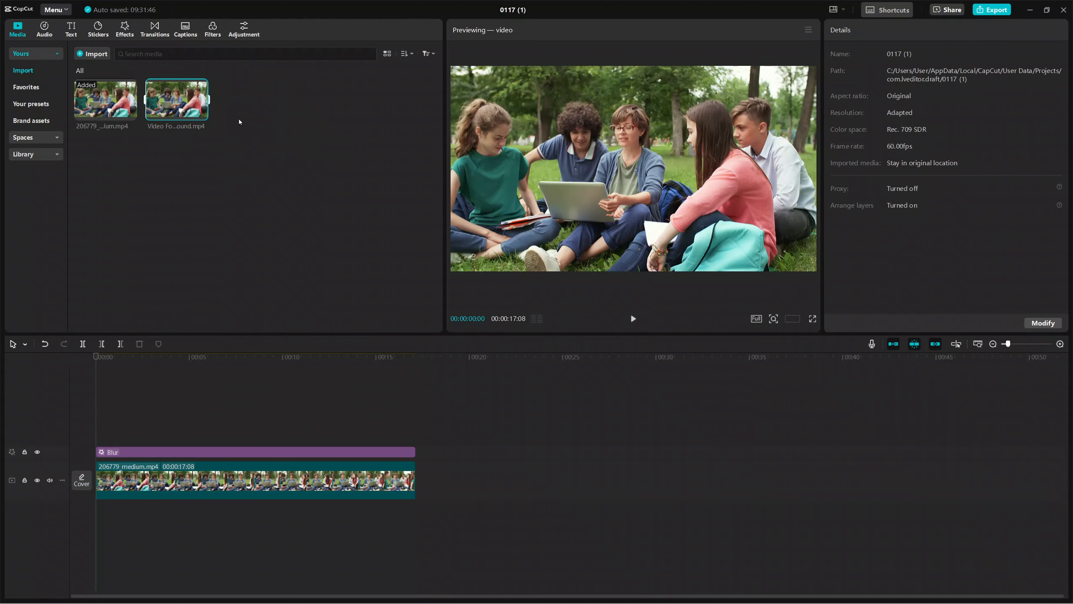
Step: Place the Video Foreground clip on a new track above the Blur effect, aligned with the start of the original clip
left_click_drag(166, 112, 100, 428)
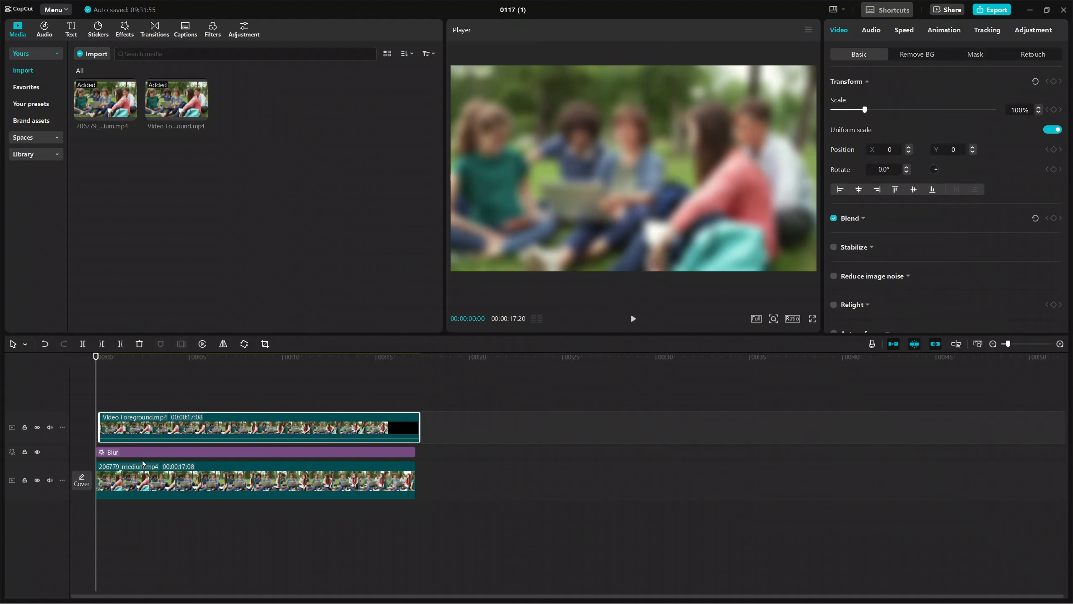
key("Delete")
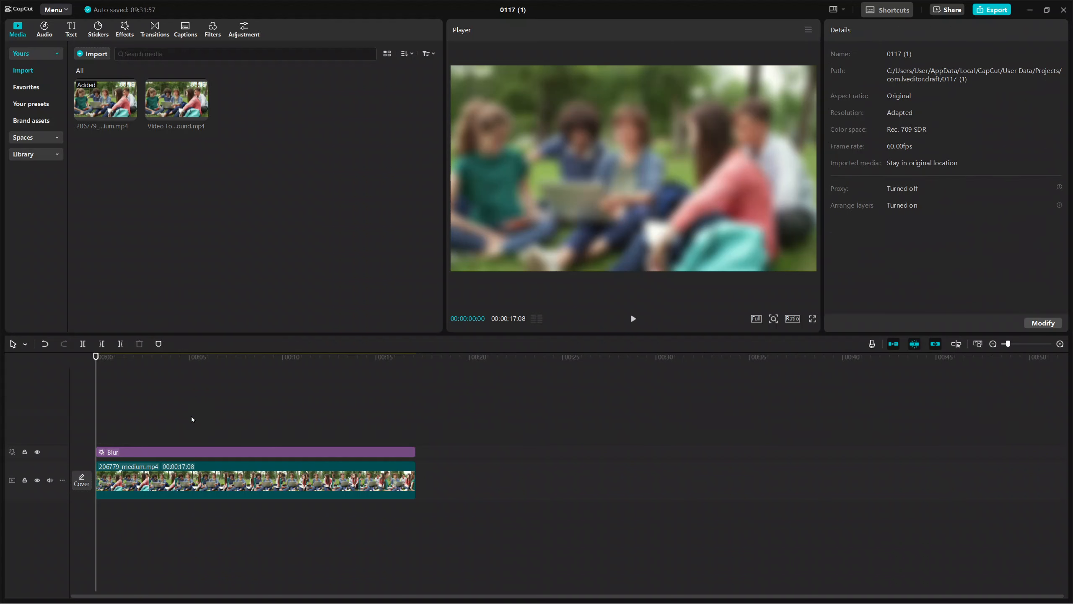
left_click(202, 114)
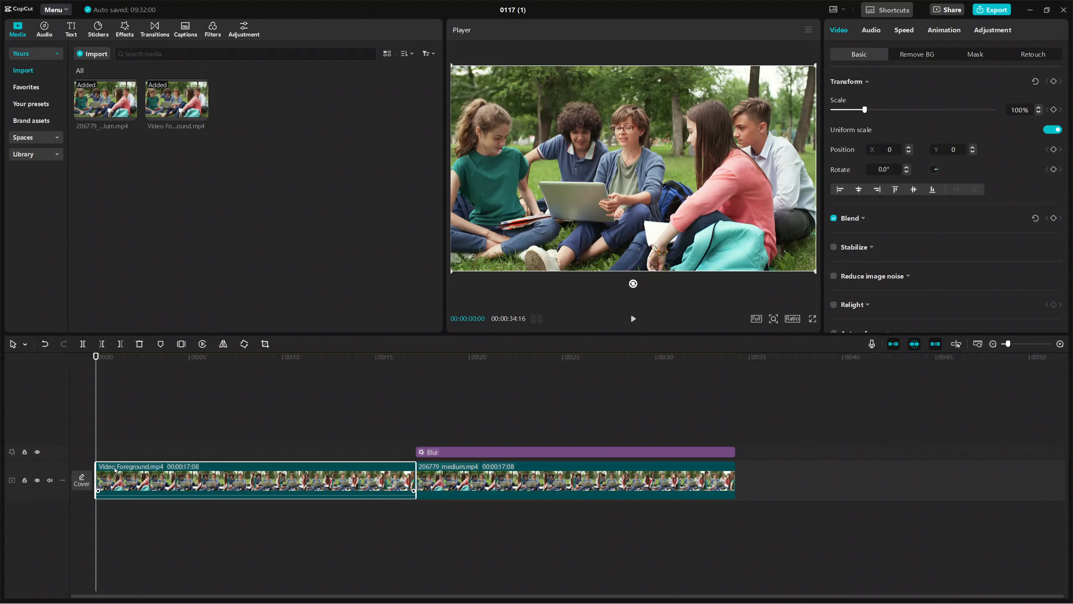
left_click_drag(137, 469, 154, 432)
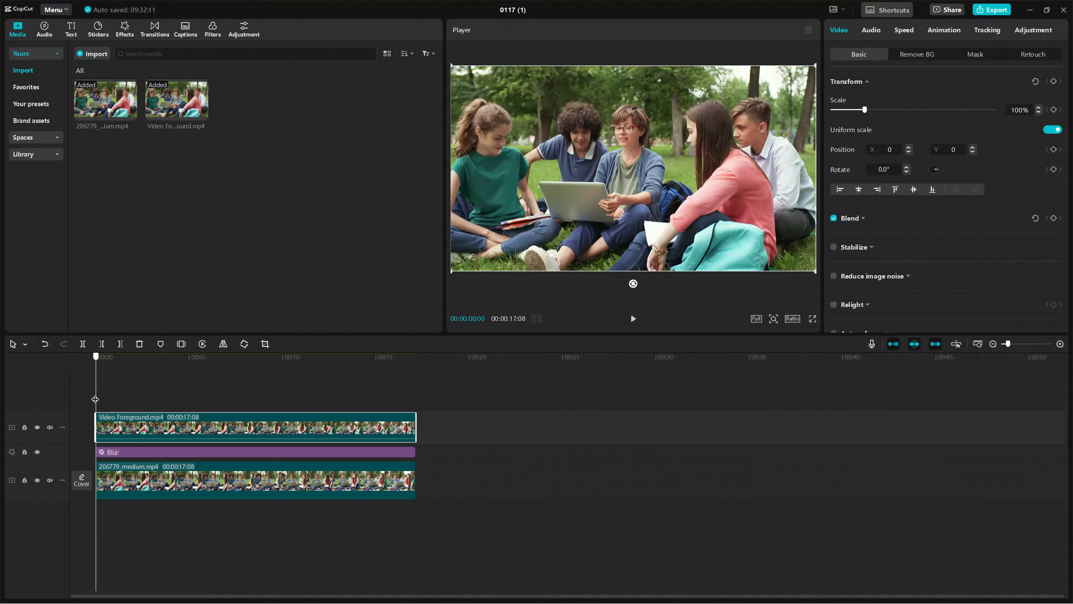
left_click_drag(96, 398, 206, 405)
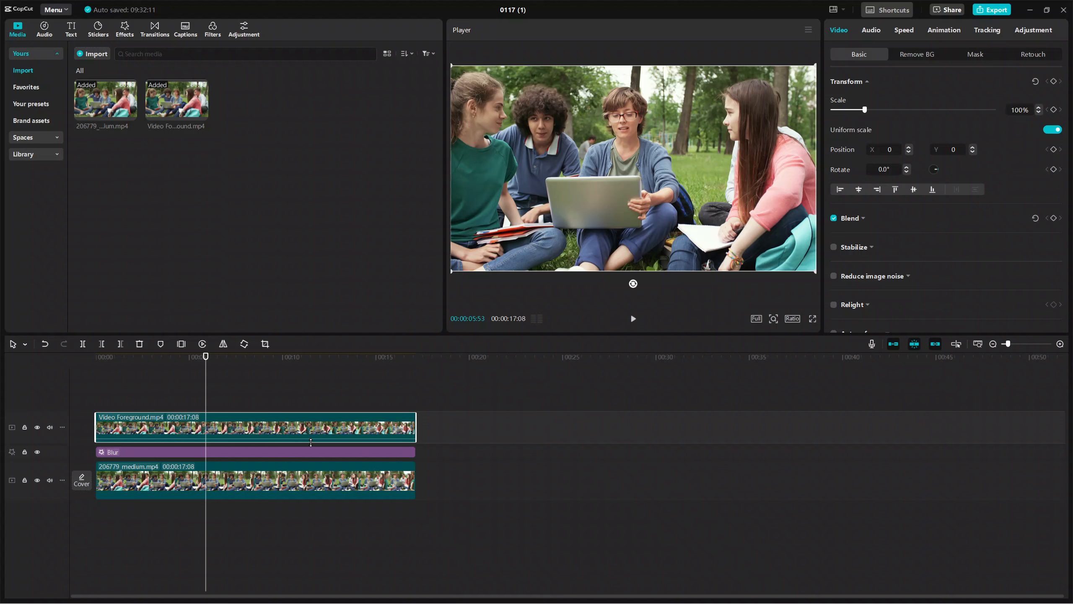
left_click_drag(208, 382, 71, 382)
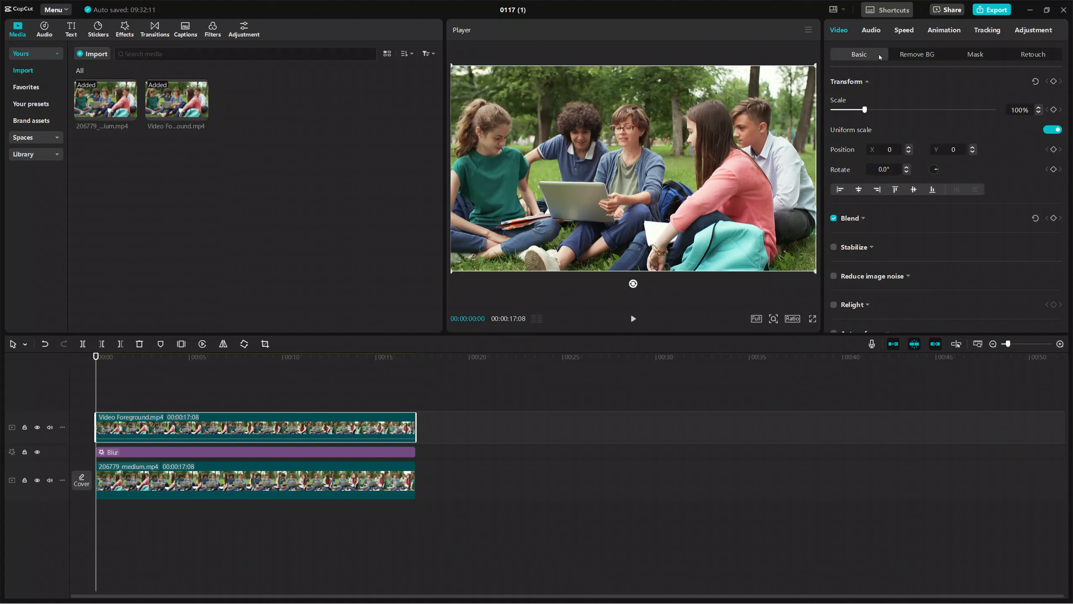
Step: Remove the background of the Video Foreground clip with Auto removal, leaving Chroma key switched off
left_click(923, 56)
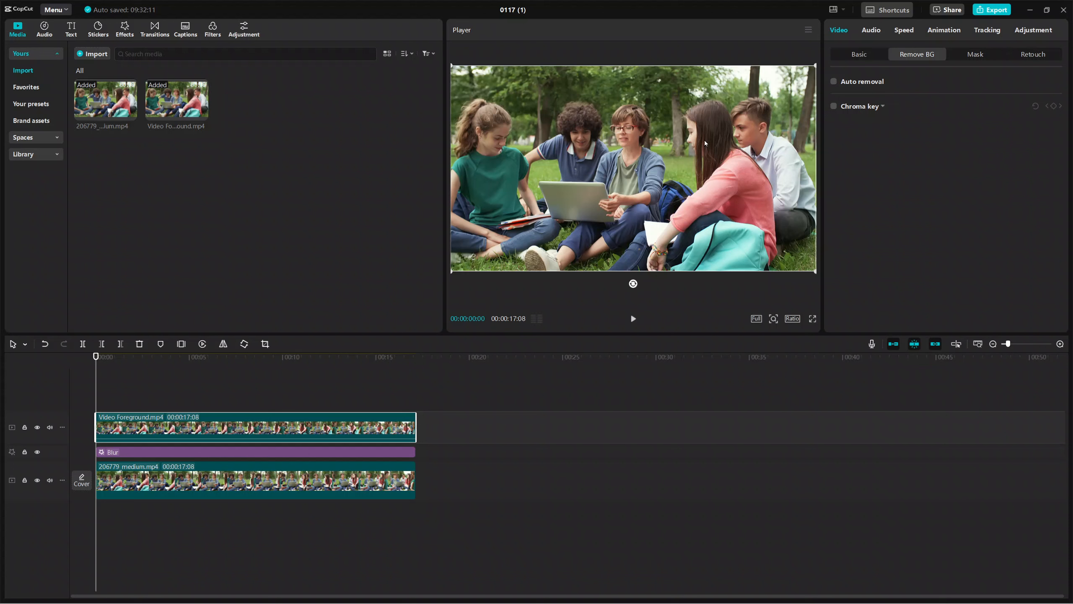
left_click(833, 106)
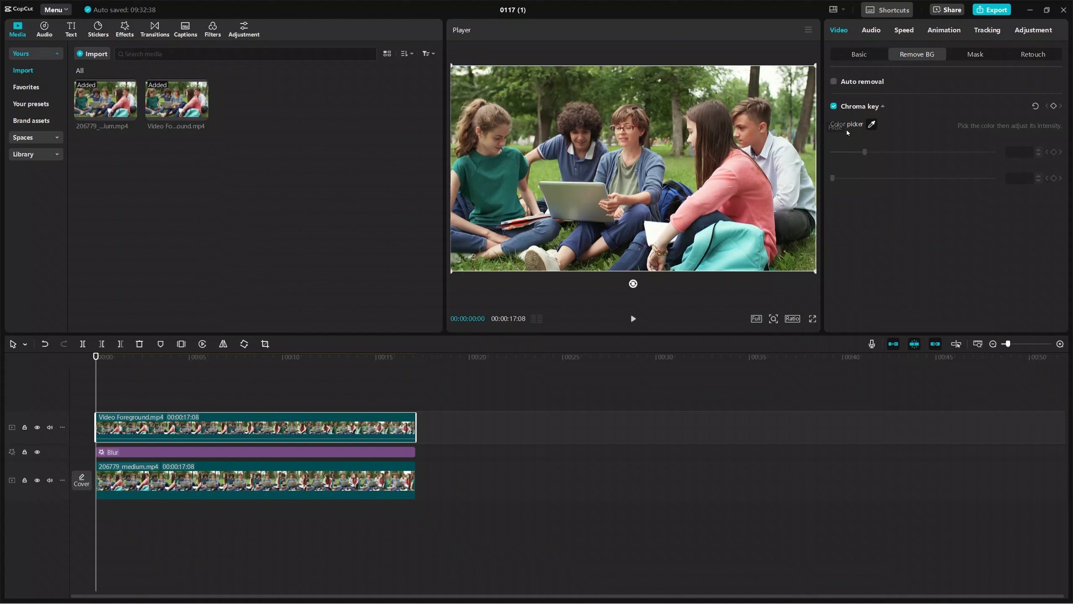
left_click(871, 124)
left_click(835, 83)
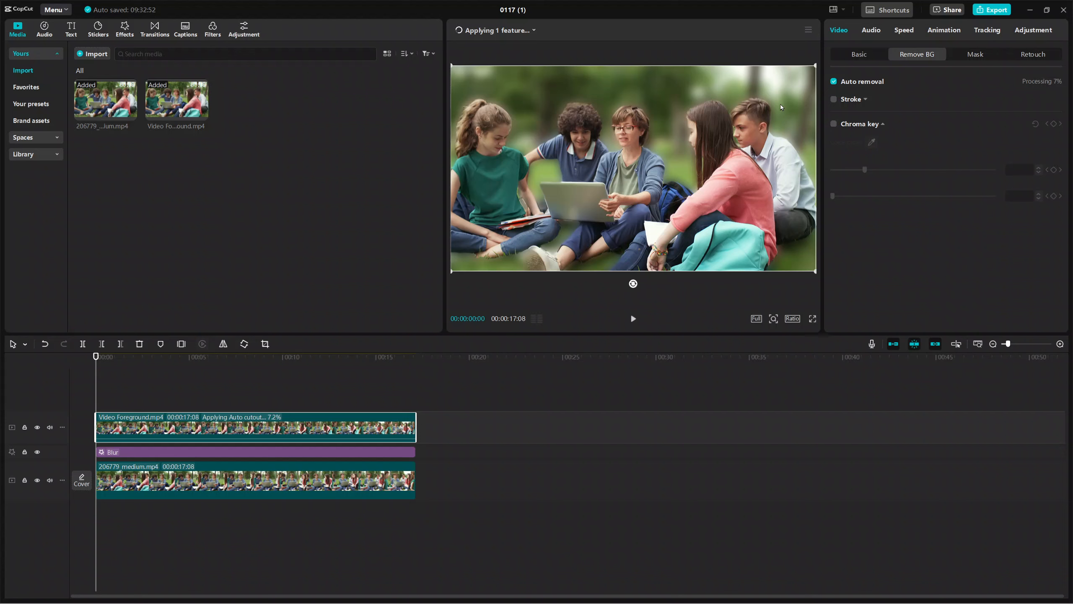
Step: Add a white Offset stroke to the cutout with Horizontal and Vertical both set to 50
left_click(833, 99)
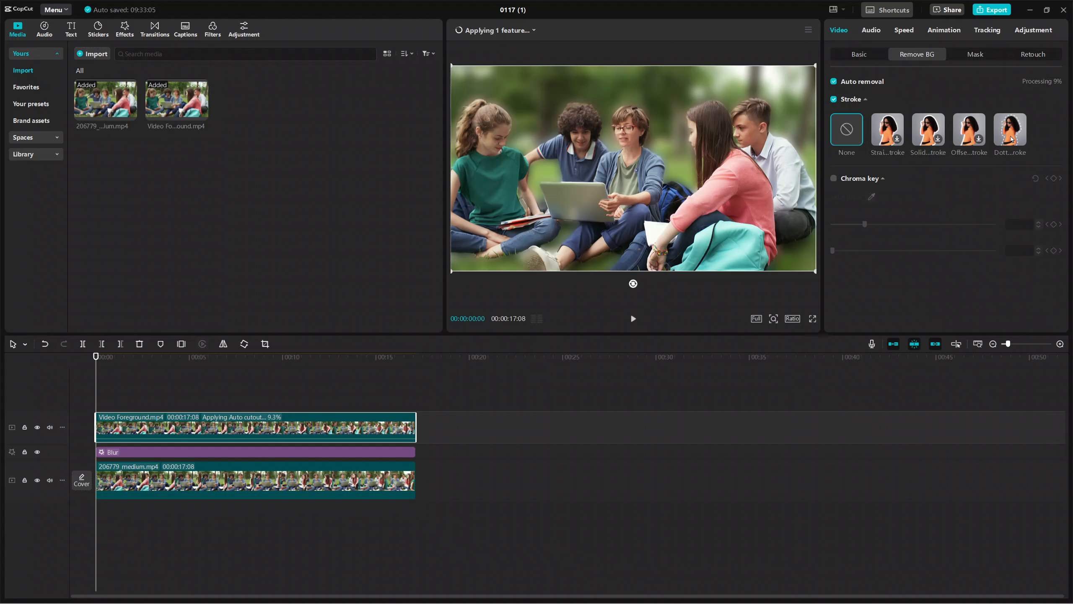
left_click(969, 129)
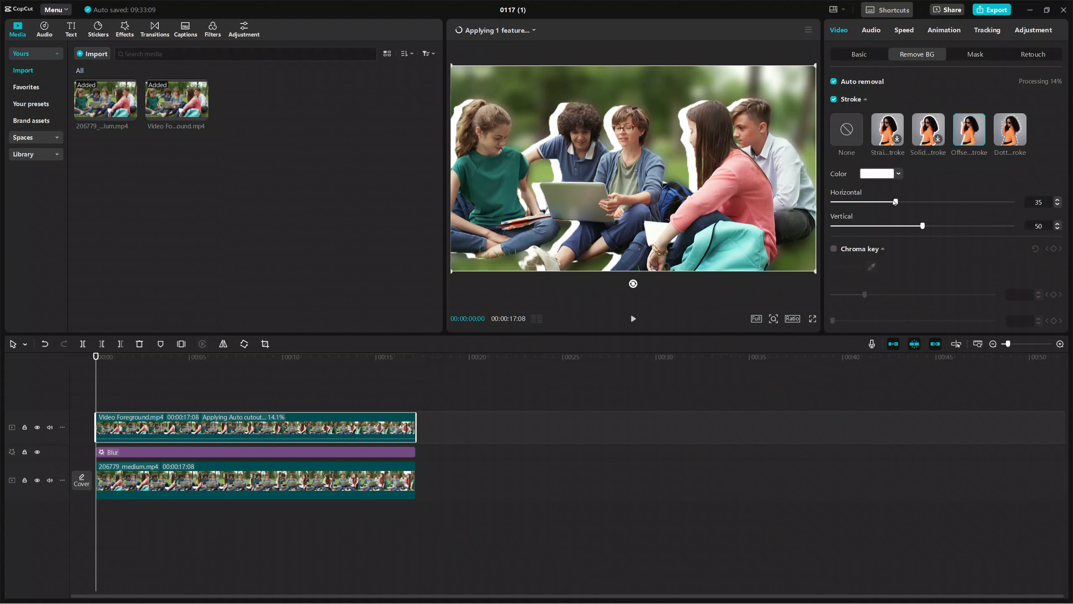
left_click_drag(895, 202, 916, 202)
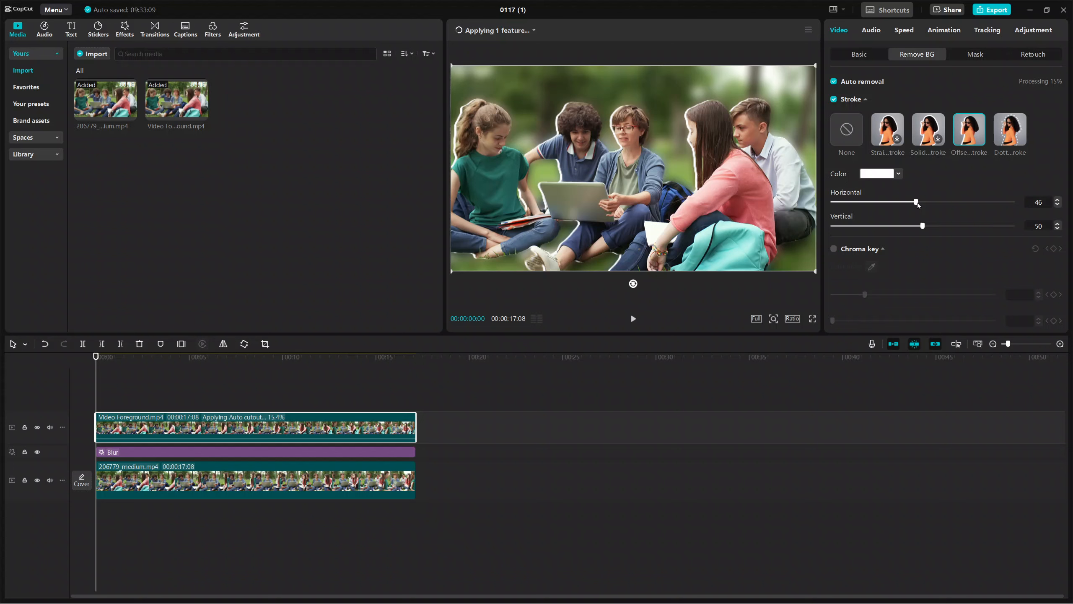
left_click_drag(922, 226, 938, 226)
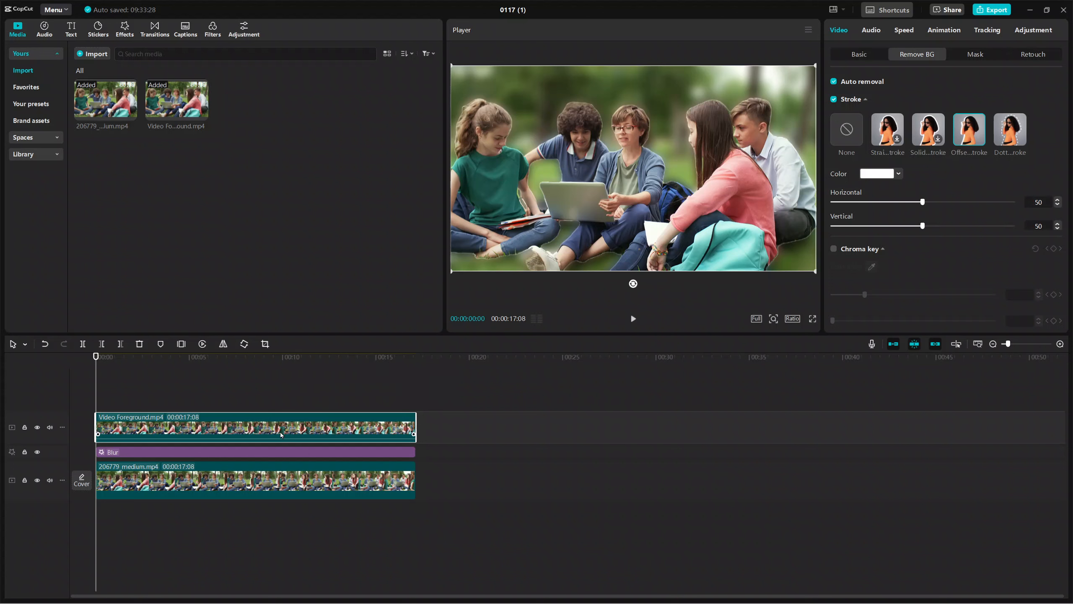
Step: Scrub through the first half of the timeline to check the cutout, return to the start and play the video
left_click_drag(96, 387, 194, 392)
left_click(262, 396)
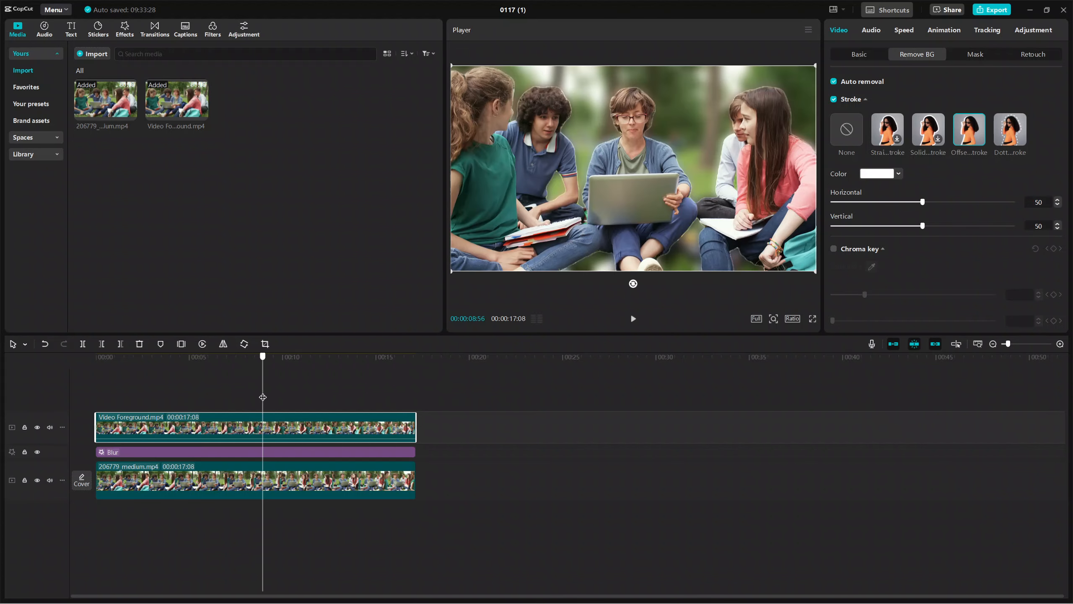
left_click_drag(258, 393, 96, 392)
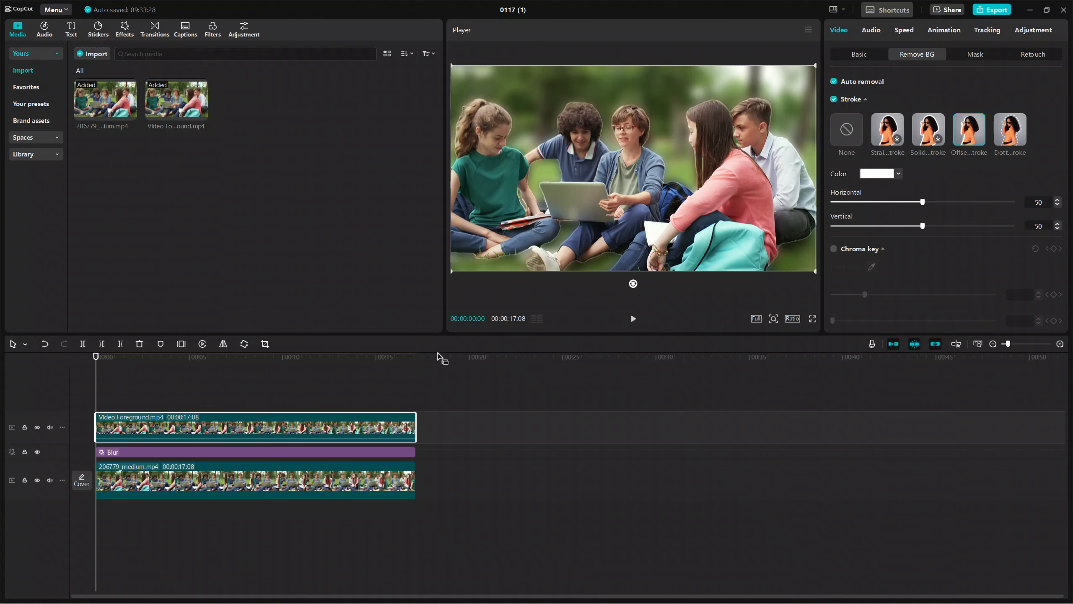
left_click(634, 319)
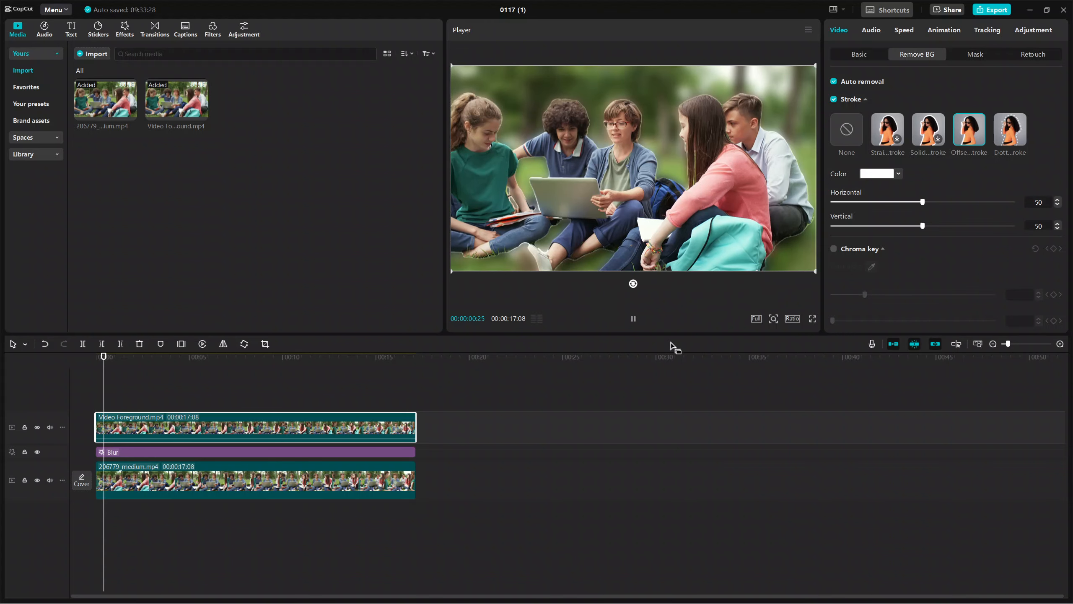